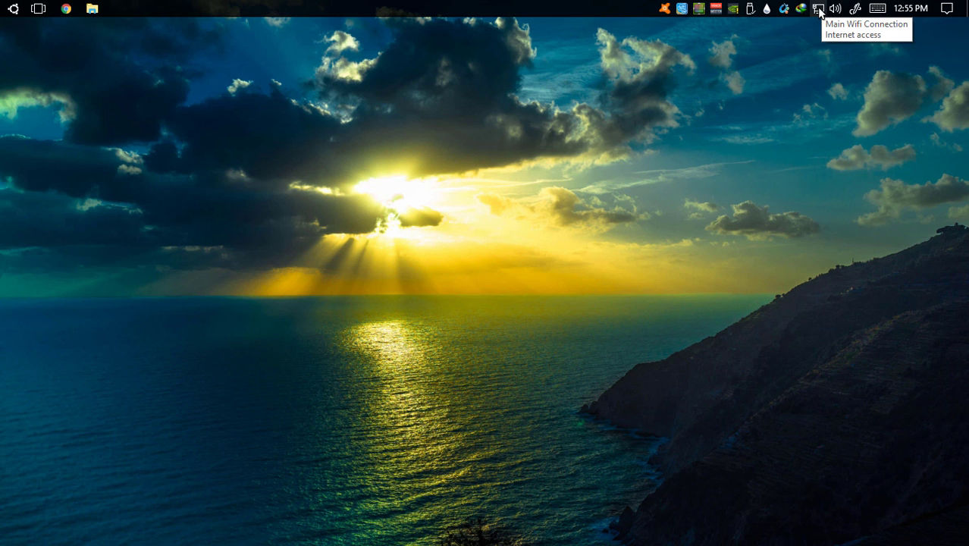
# Open the Internet Protocol Version 4 (TCP/IPv4) properties of the Local Area Connection adapter from the Network and Sharing Center.
pyautogui.rightClick(819, 11)
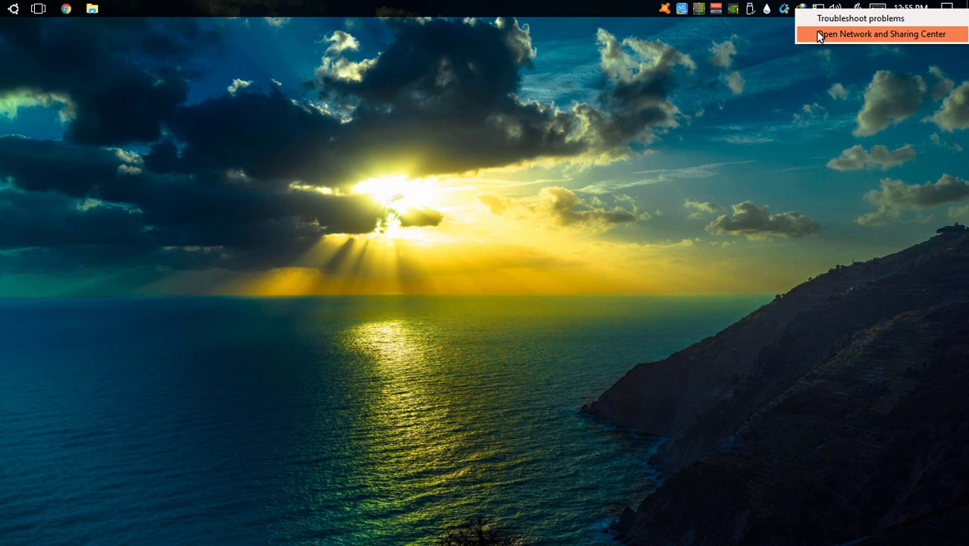
pyautogui.click(818, 34)
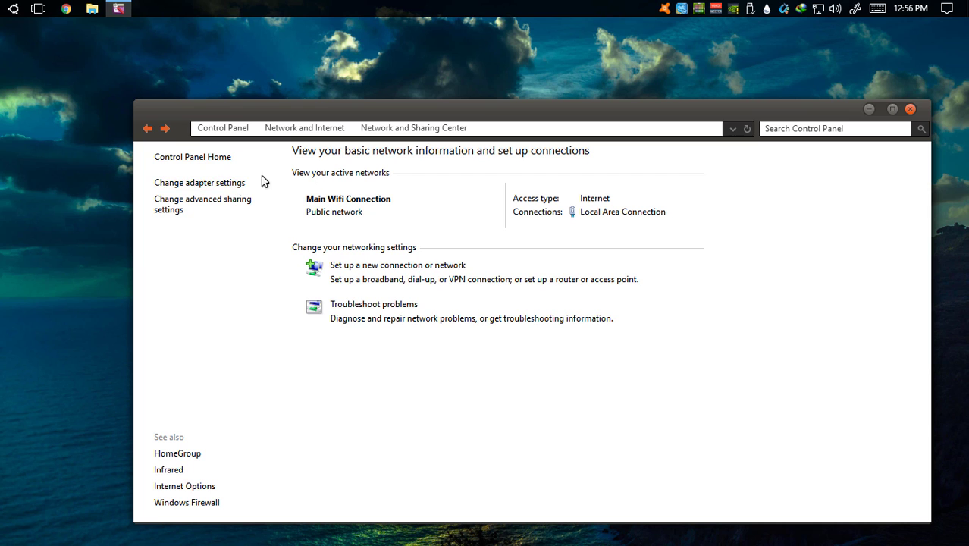
pyautogui.click(182, 184)
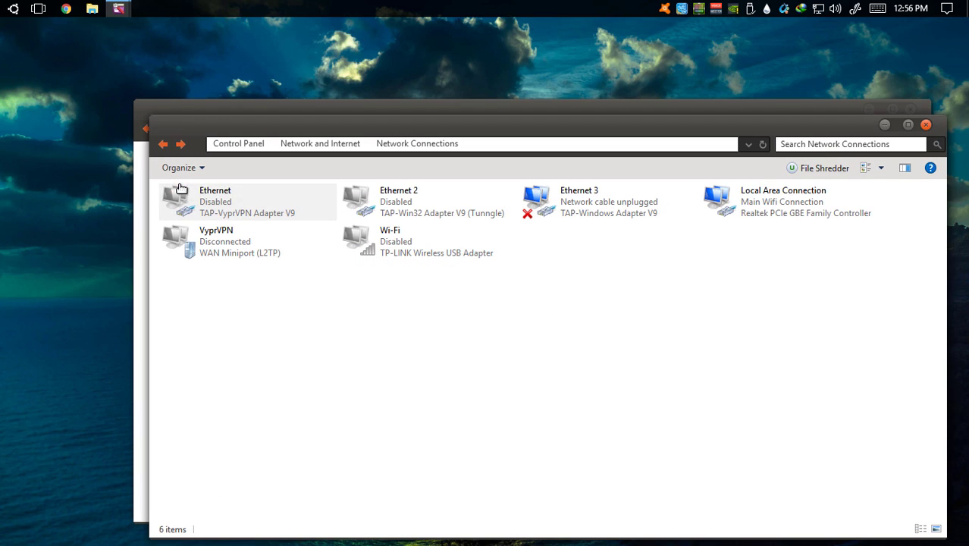
pyautogui.rightClick(750, 210)
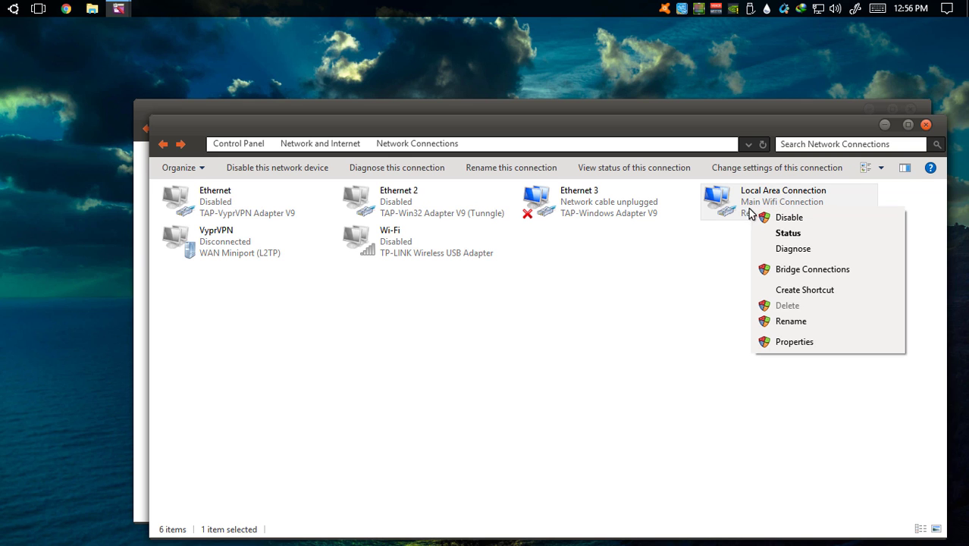
pyautogui.click(761, 343)
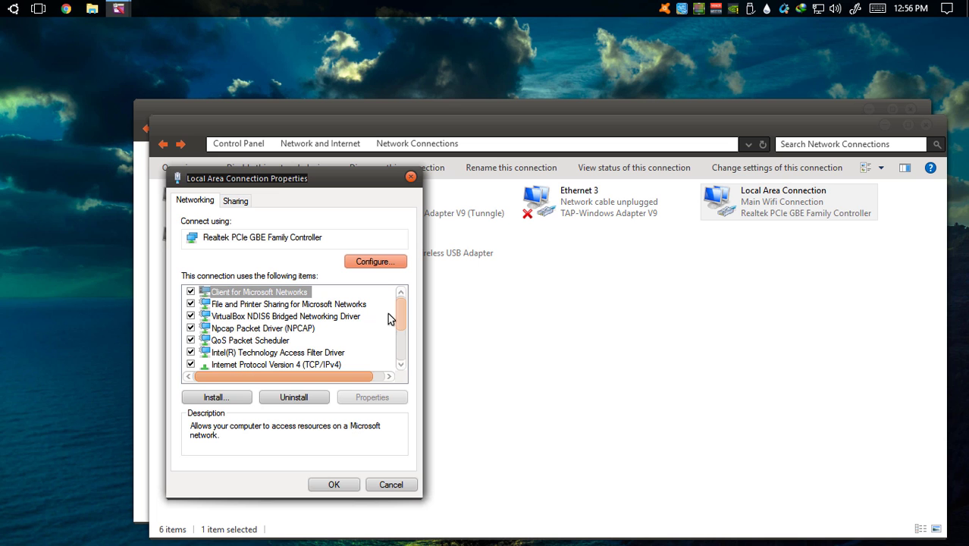
pyautogui.click(231, 366)
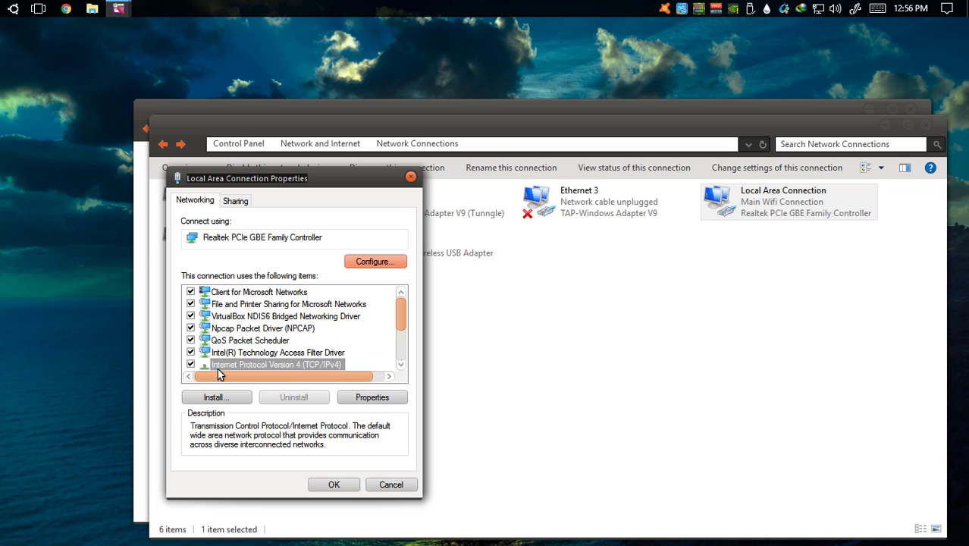
pyautogui.moveTo(400, 318)
pyautogui.mouseDown()
pyautogui.moveTo(402, 338)
pyautogui.moveTo(391, 318)
pyautogui.mouseUp()
pyautogui.click(362, 399)
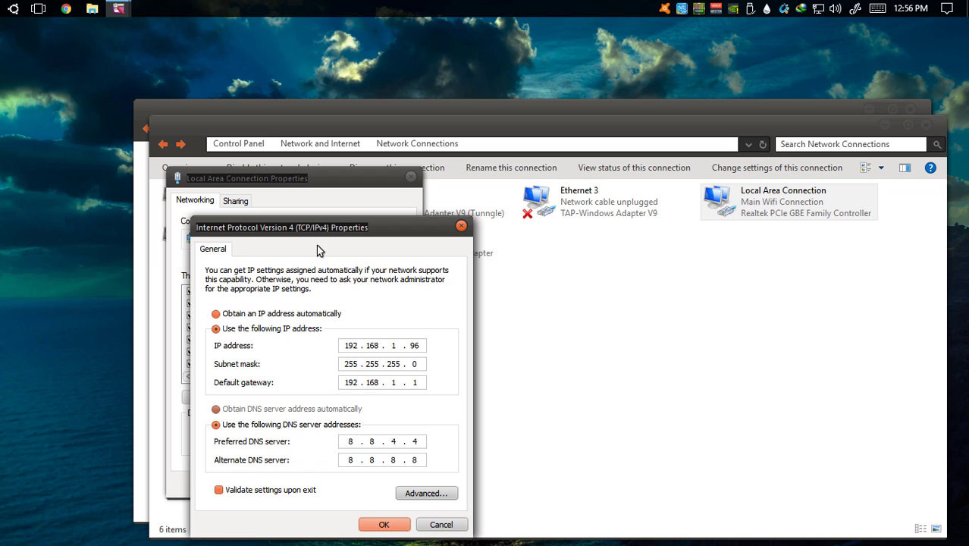
# Accept the IPv4 settings with preferred DNS server 8.8.4.4 and alternate DNS server 8.8.8.8, and close the network windows.
pyautogui.moveTo(318, 227); pyautogui.dragTo(319, 186)
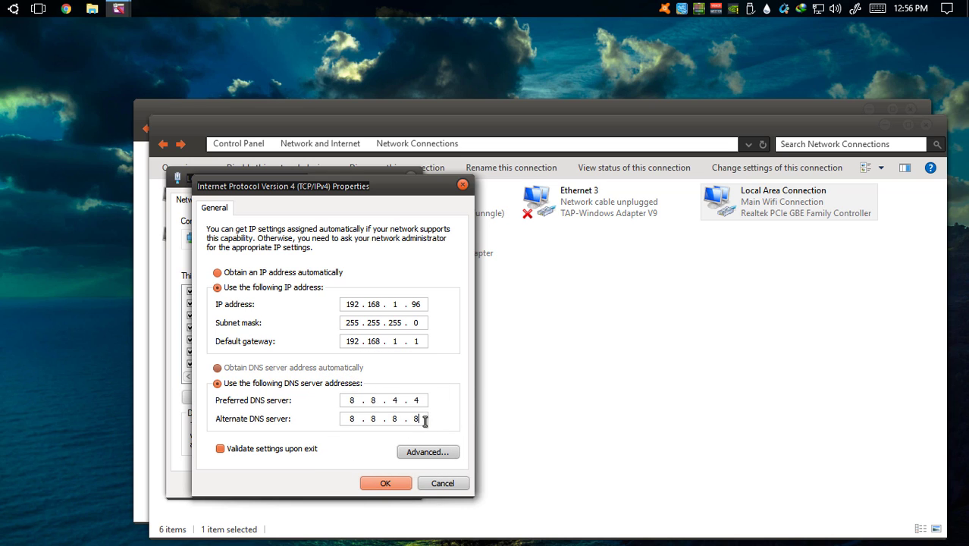
pyautogui.click(386, 486)
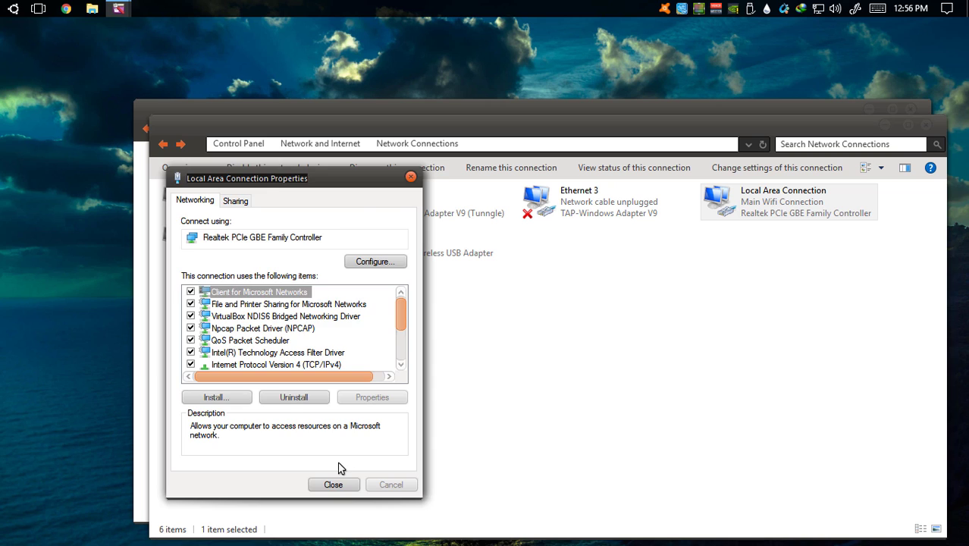
pyautogui.click(334, 482)
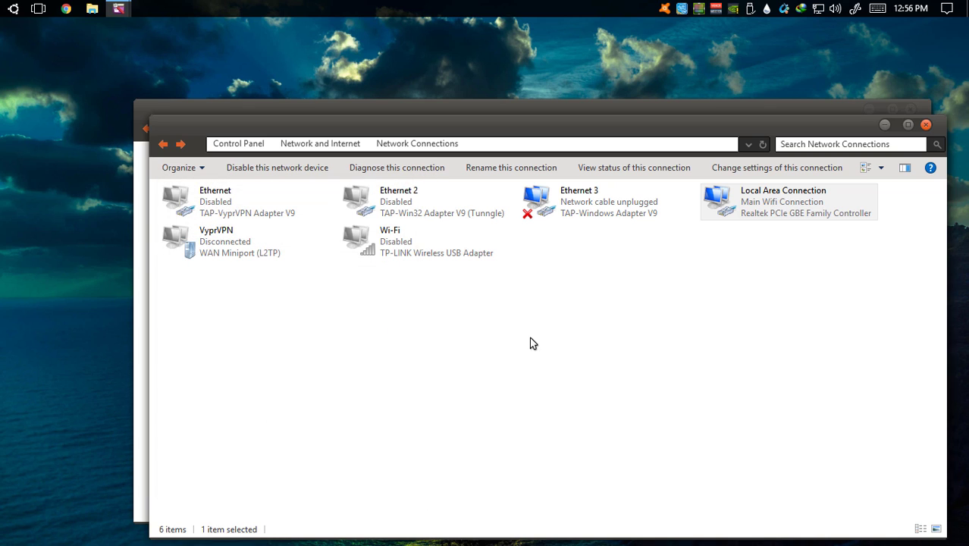
pyautogui.click(926, 125)
pyautogui.click(917, 110)
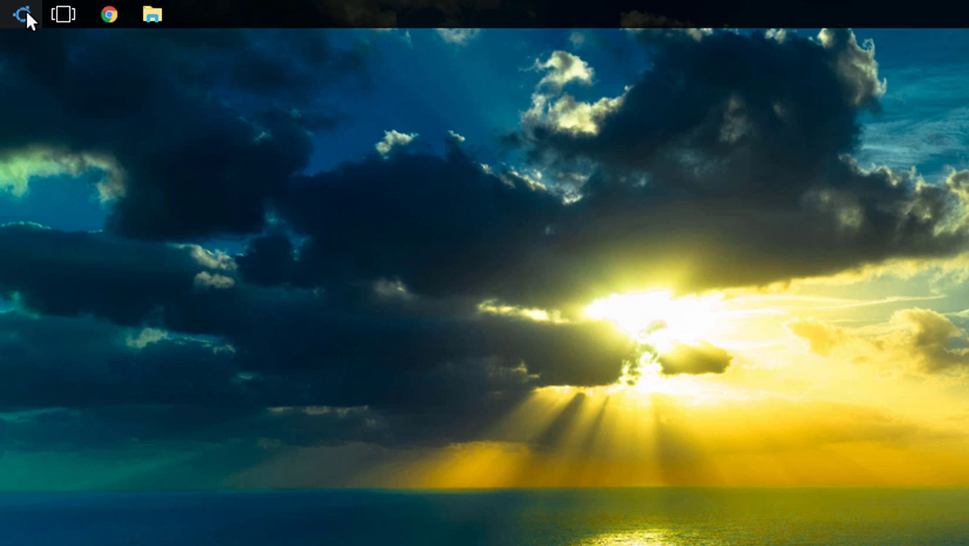
# Flush the DNS resolver cache with ipconfig /flushdns in an administrator Command Prompt.
pyautogui.rightClick(26, 13)
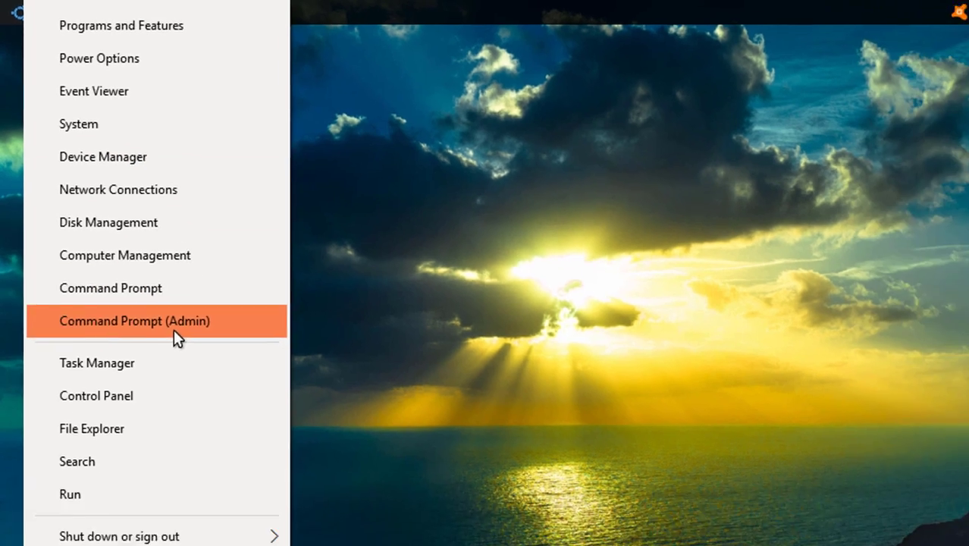
pyautogui.click(174, 329)
pyautogui.moveTo(201, 67); pyautogui.dragTo(418, 122)
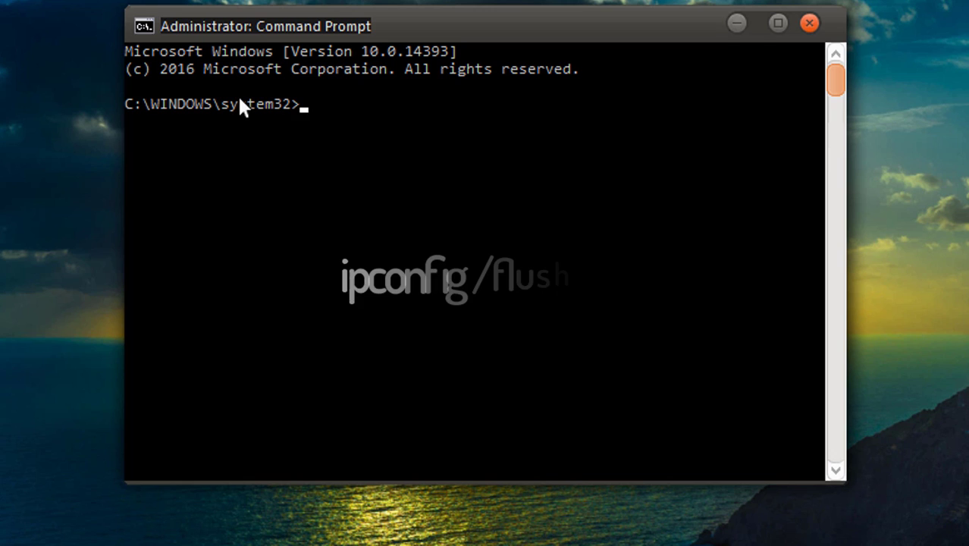
pyautogui.write('ipconfig ')
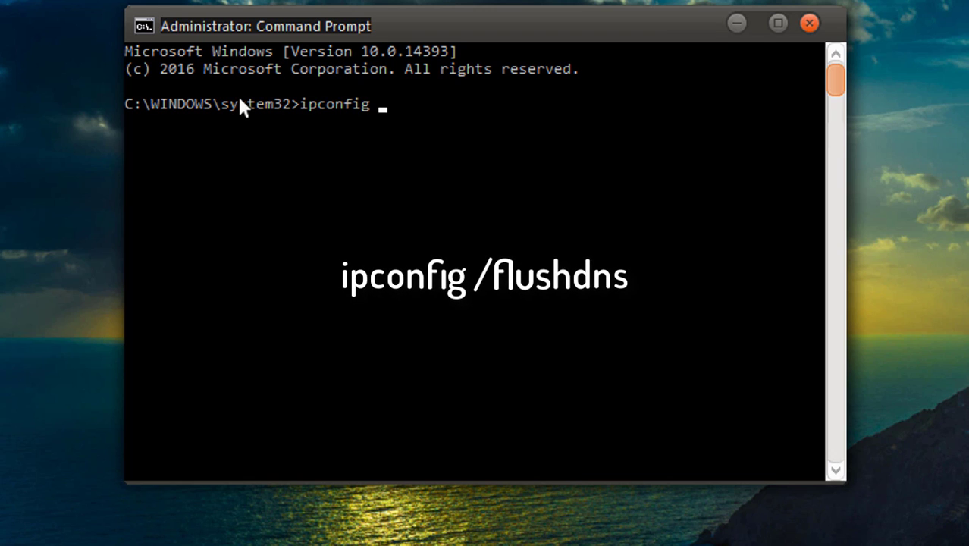
pyautogui.write('/flushdns')
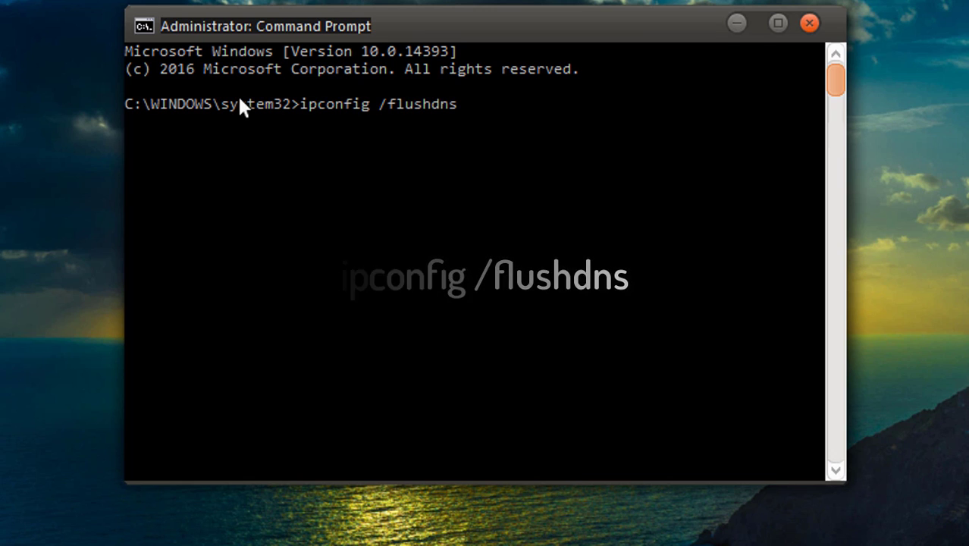
pyautogui.press('Return')
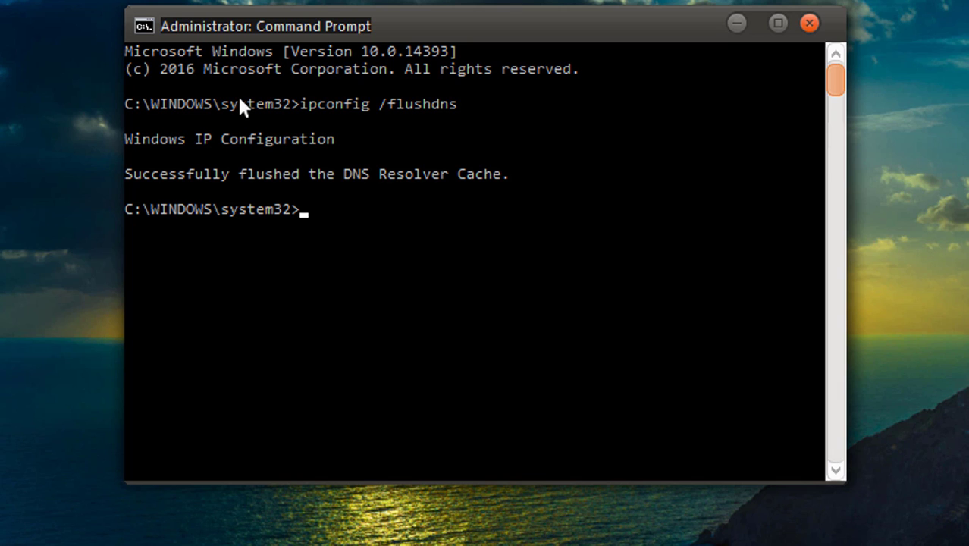
# Reset the Winsock catalog with netsh winsock reset and close the Command Prompt.
pyautogui.write('netsh ')
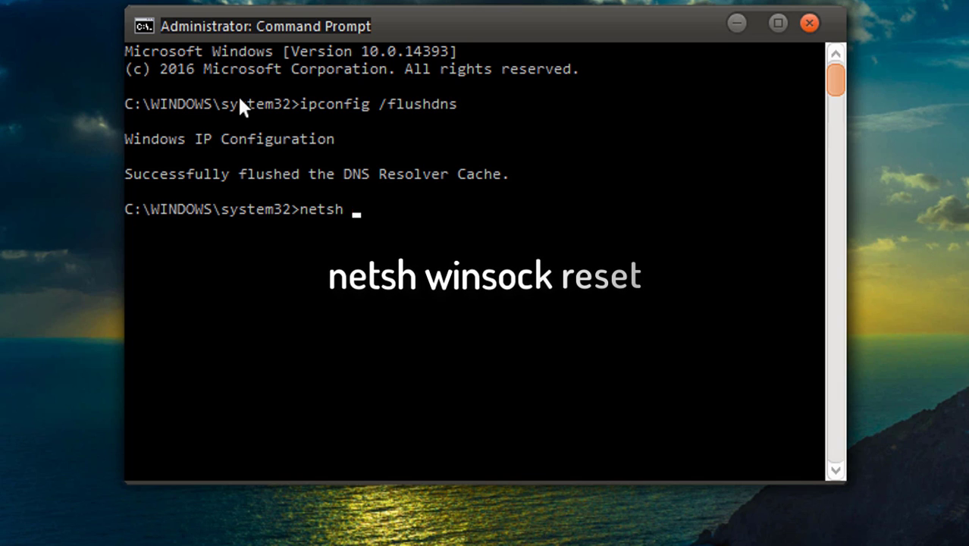
pyautogui.write('winsock re')
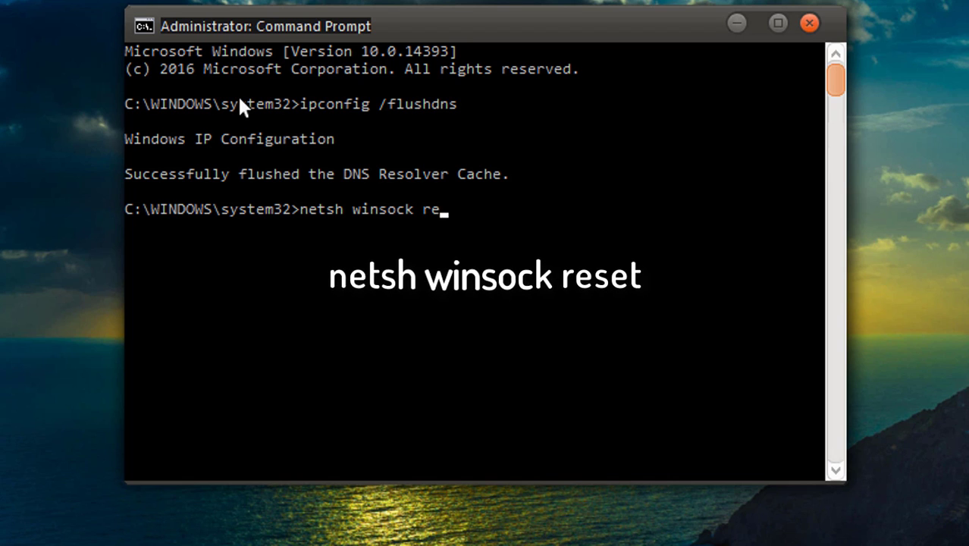
pyautogui.write('set')
pyautogui.press('Return')
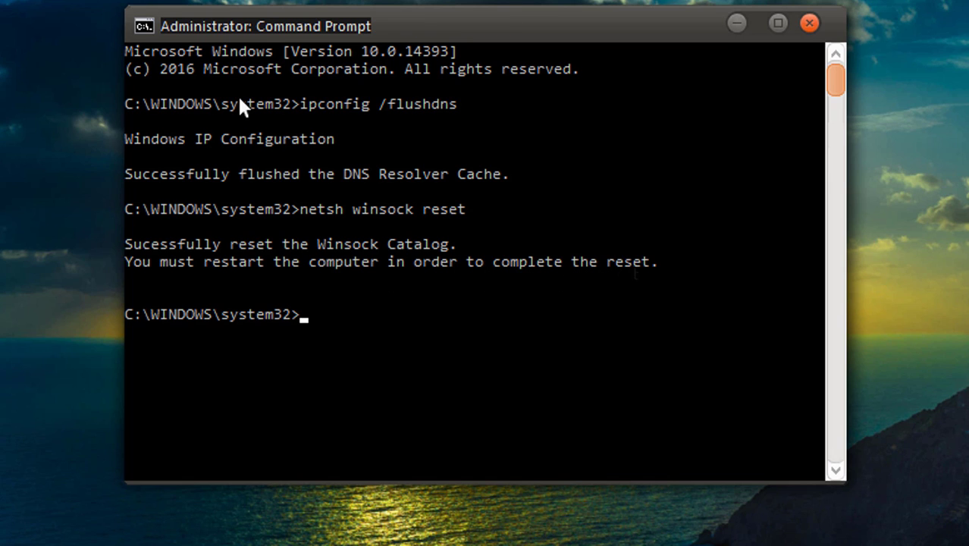
pyautogui.click(811, 16)
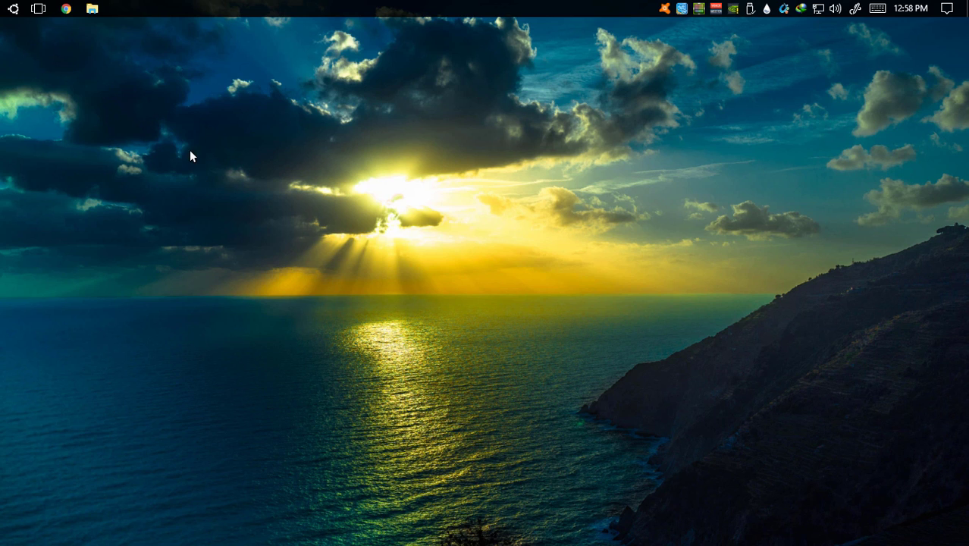
# Switch to Chrome, open its settings and search them for "hardware".
pyautogui.click(67, 9)
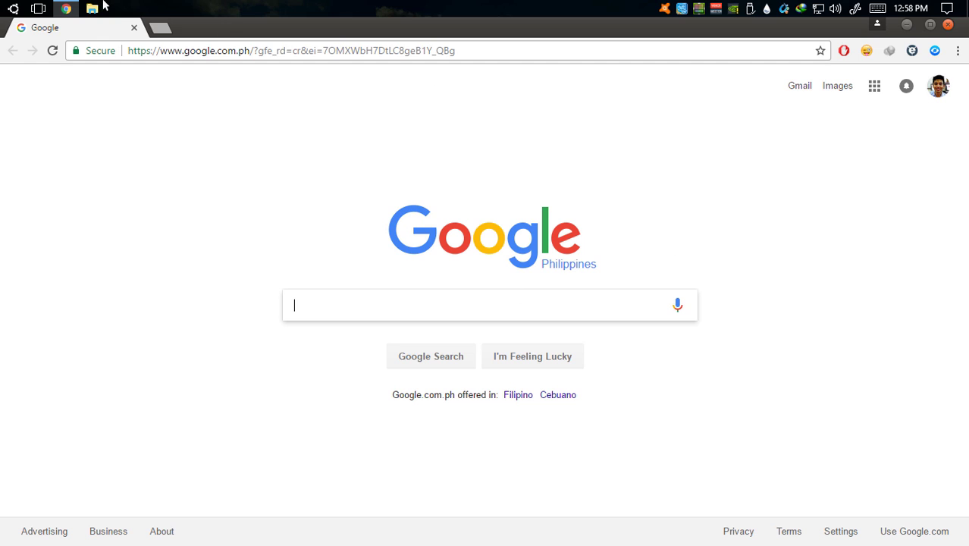
pyautogui.click(959, 53)
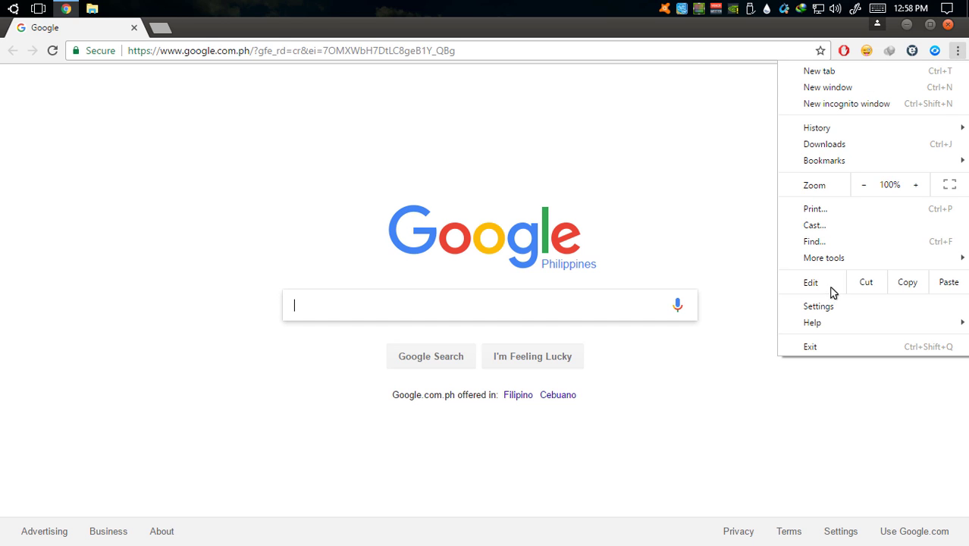
pyautogui.press('Escape')
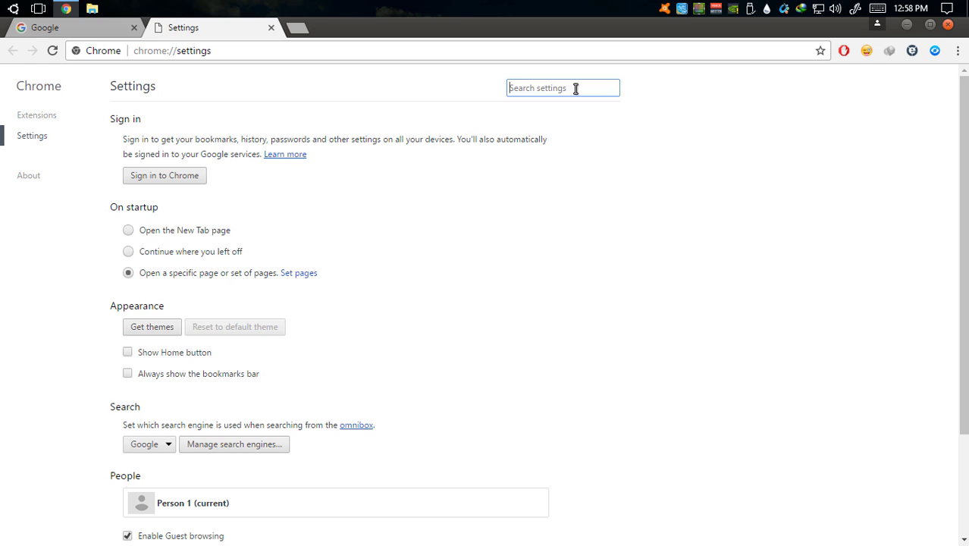
pyautogui.write('hardware')
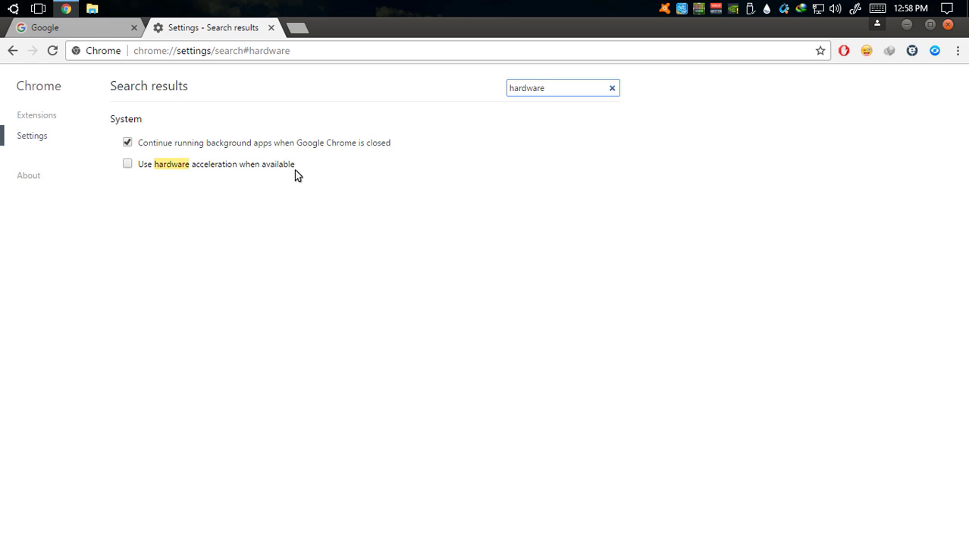
# Make sure "Use hardware acceleration when available" is turned off and close Chrome.
pyautogui.click(128, 164)
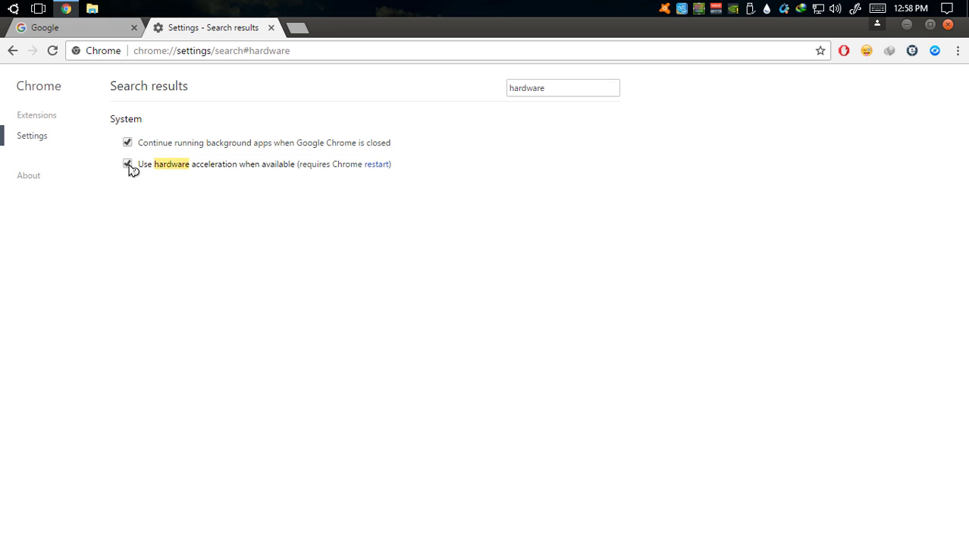
pyautogui.click(127, 164)
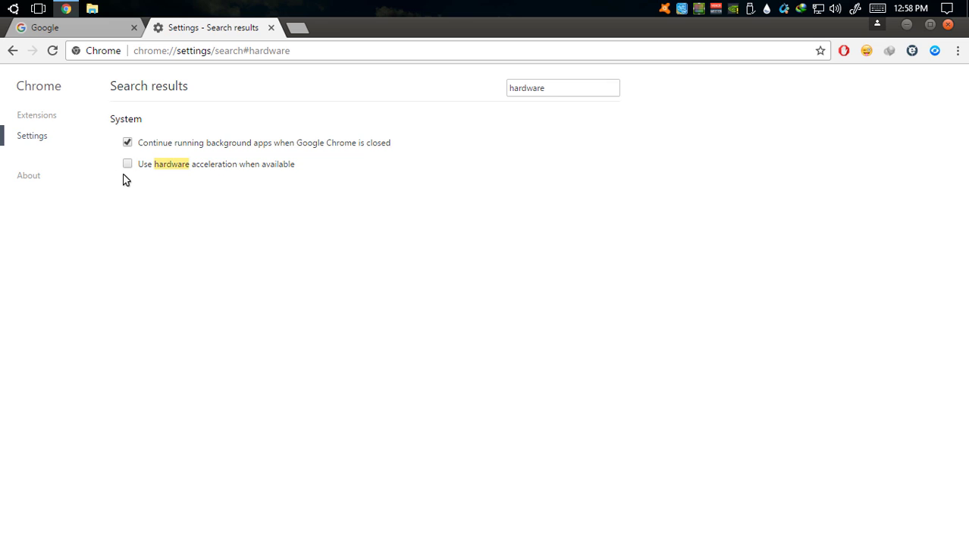
pyautogui.click(947, 25)
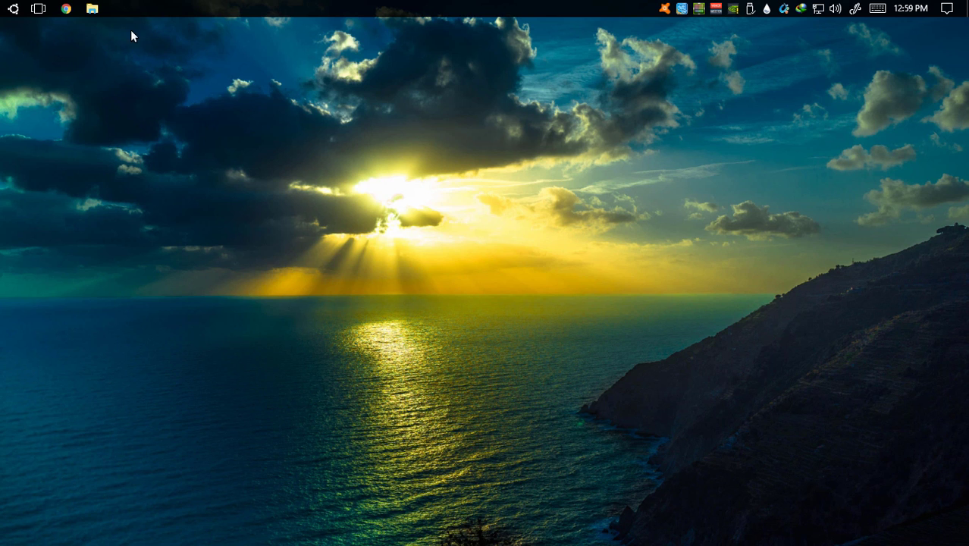
# Switch to File Explorer and go to the %appdata% folder.
pyautogui.click(93, 9)
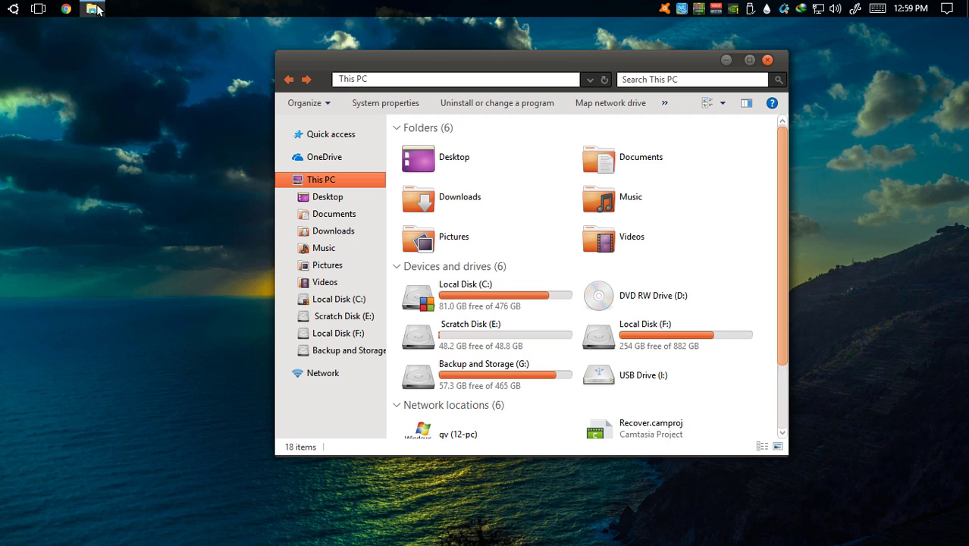
pyautogui.click(403, 76)
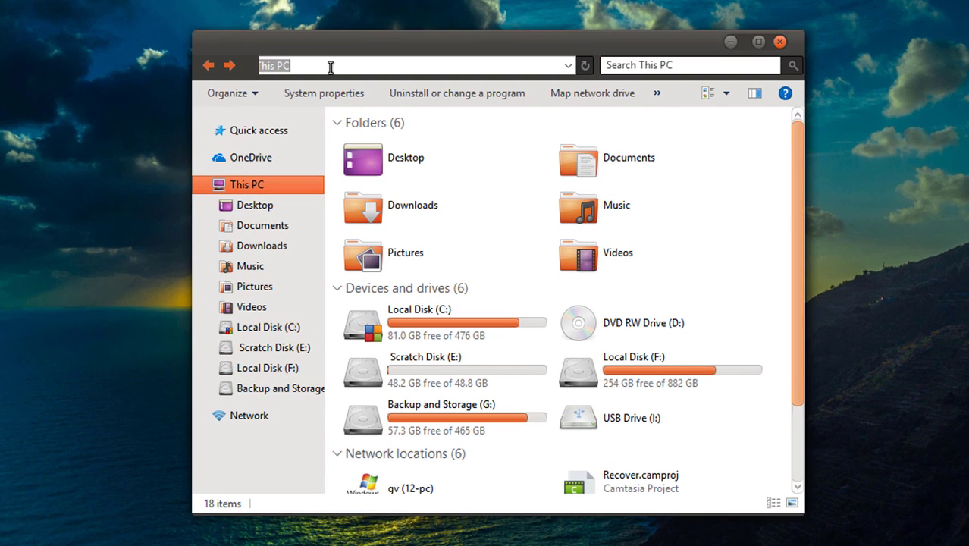
pyautogui.write('%ap')
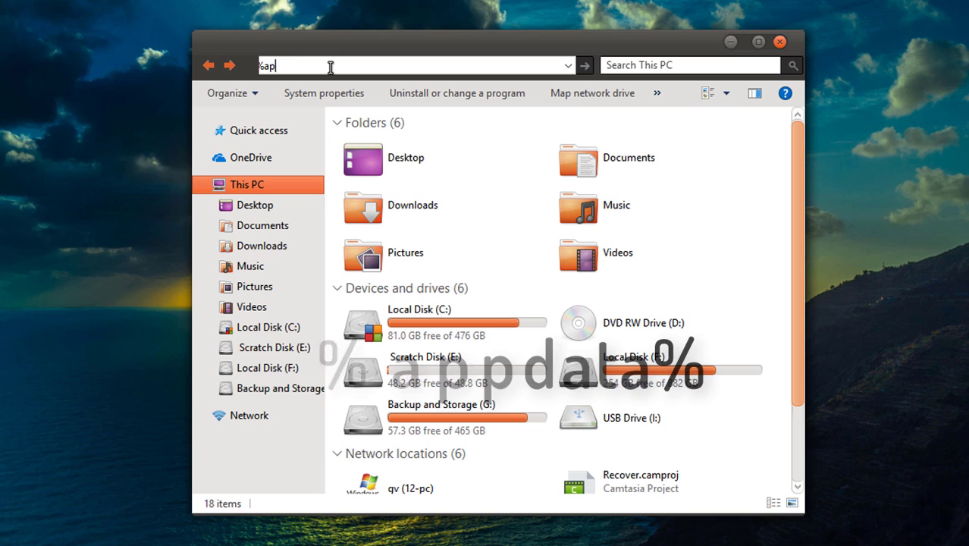
pyautogui.write('pdata%')
pyautogui.press('Return')
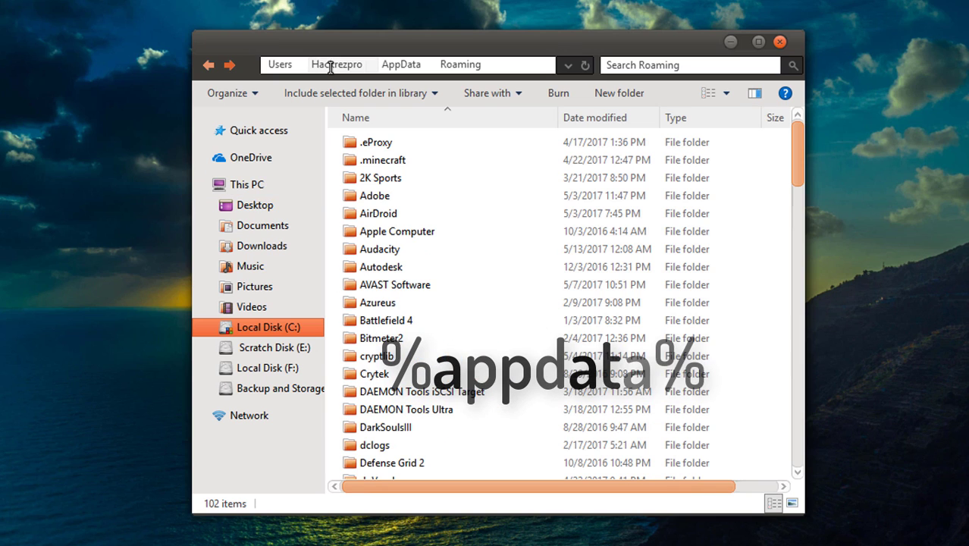
# Go up to the AppData folder by removing Roaming from the end of the folder path.
pyautogui.click(508, 65)
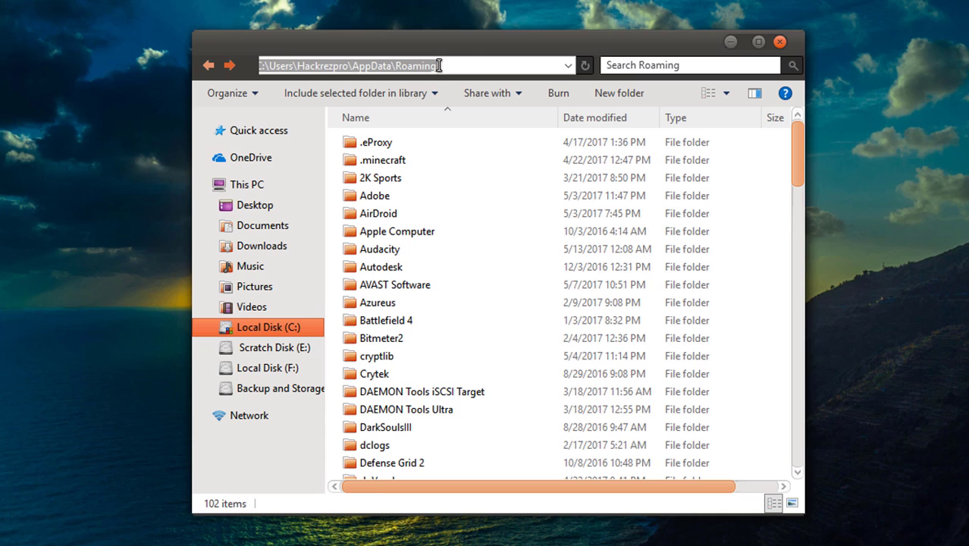
pyautogui.click(472, 65)
pyautogui.moveTo(449, 65); pyautogui.dragTo(396, 66)
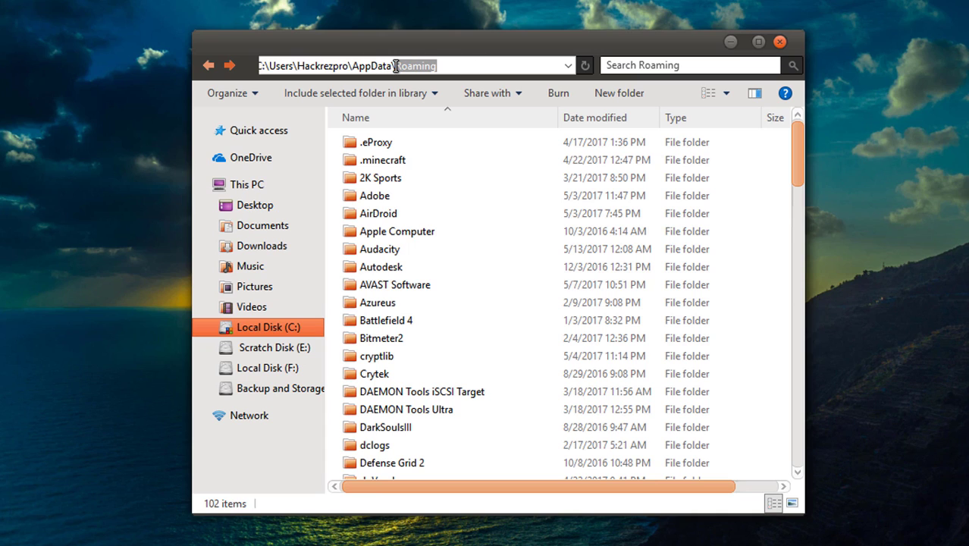
pyautogui.press('BackSpace')
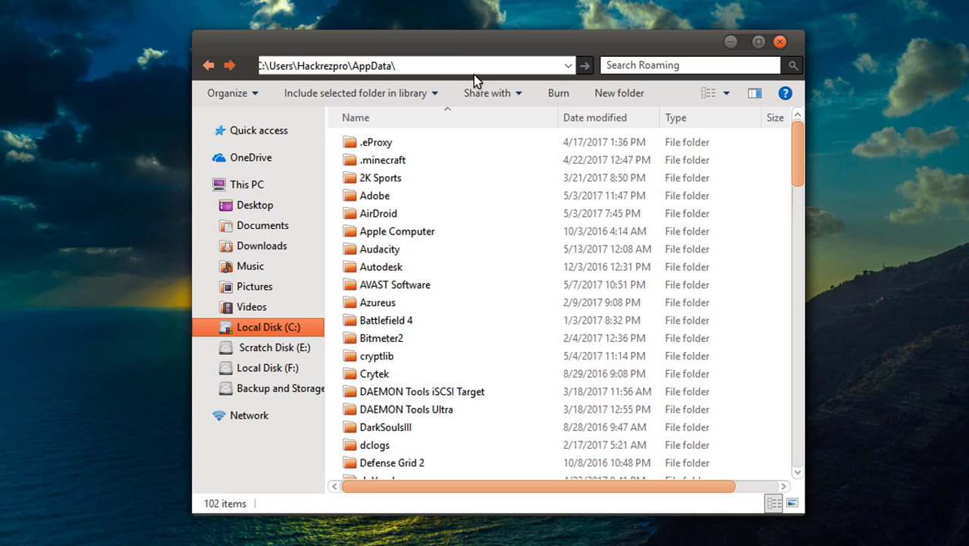
pyautogui.press('Return')
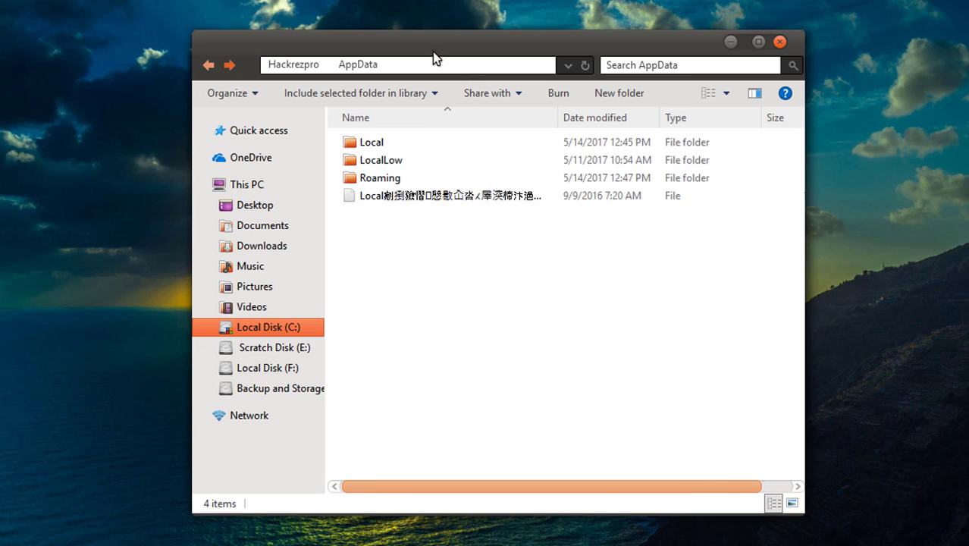
# Go from the AppData folder into Local\Google\Chrome\User Data.
pyautogui.click(364, 148)
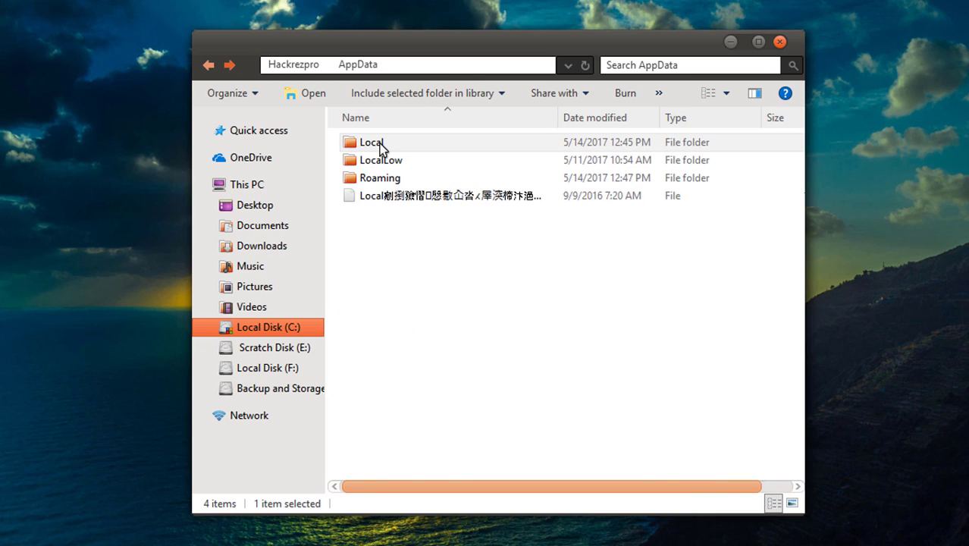
pyautogui.doubleClick(383, 145)
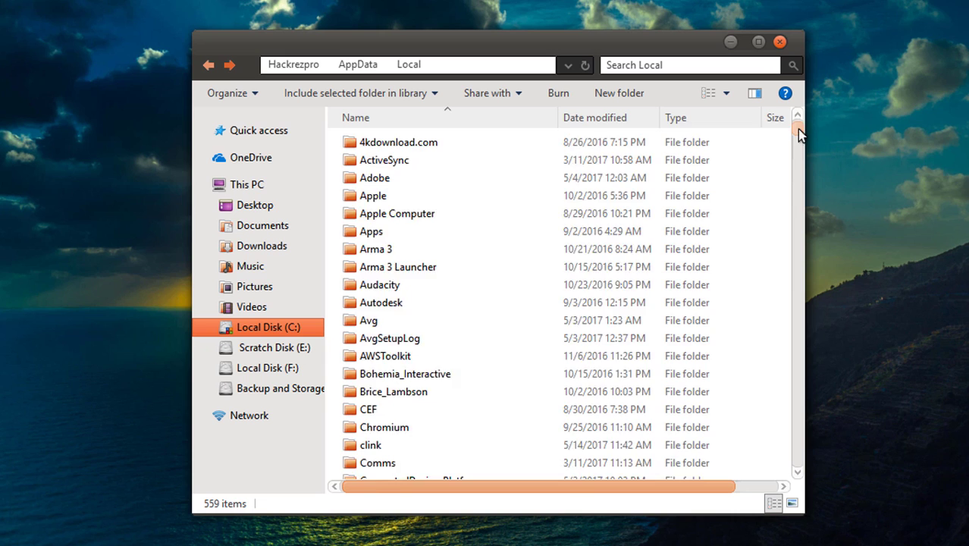
pyautogui.moveTo(800, 134)
pyautogui.mouseDown()
pyautogui.moveTo(799, 156)
pyautogui.moveTo(799, 145)
pyautogui.mouseUp()
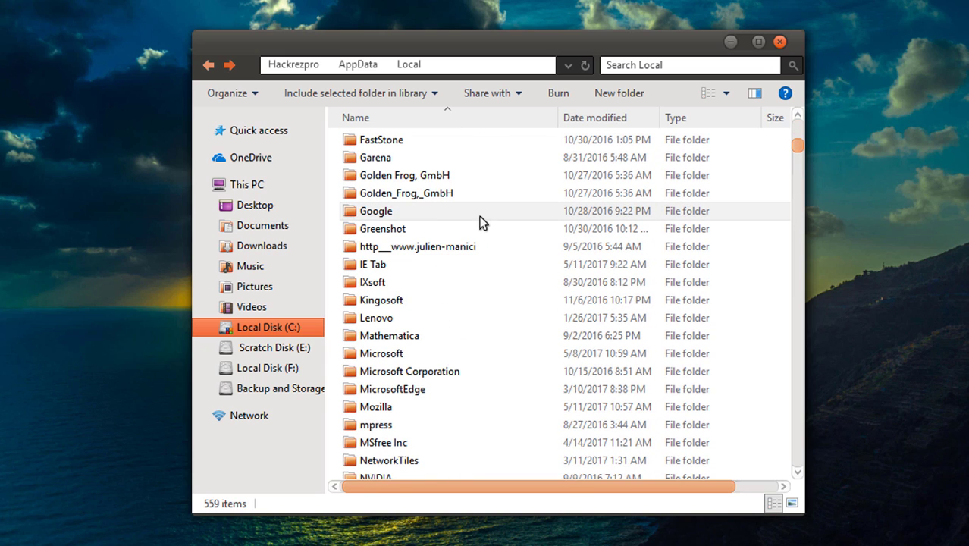
pyautogui.click(376, 214)
pyautogui.doubleClick(375, 214)
pyautogui.click(390, 148)
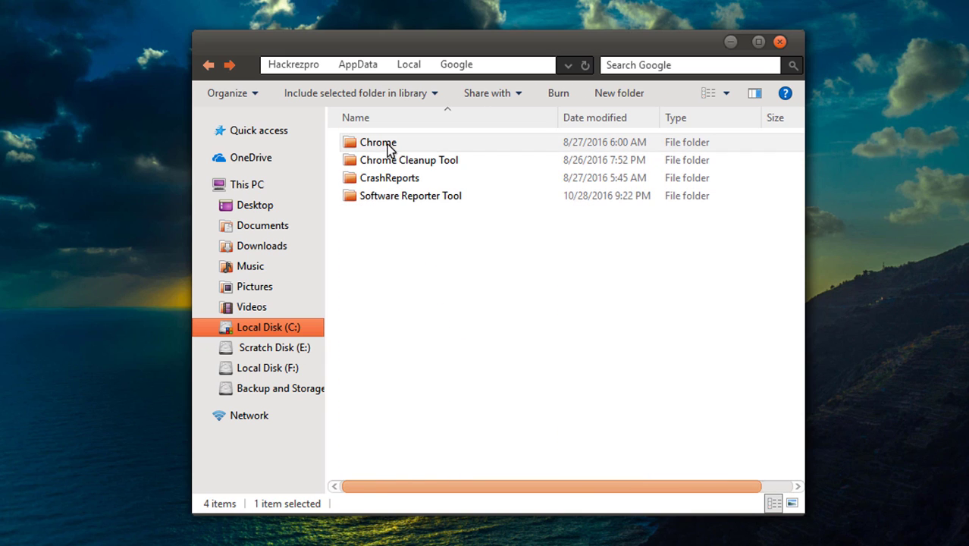
pyautogui.doubleClick(389, 145)
pyautogui.click(389, 146)
pyautogui.doubleClick(389, 145)
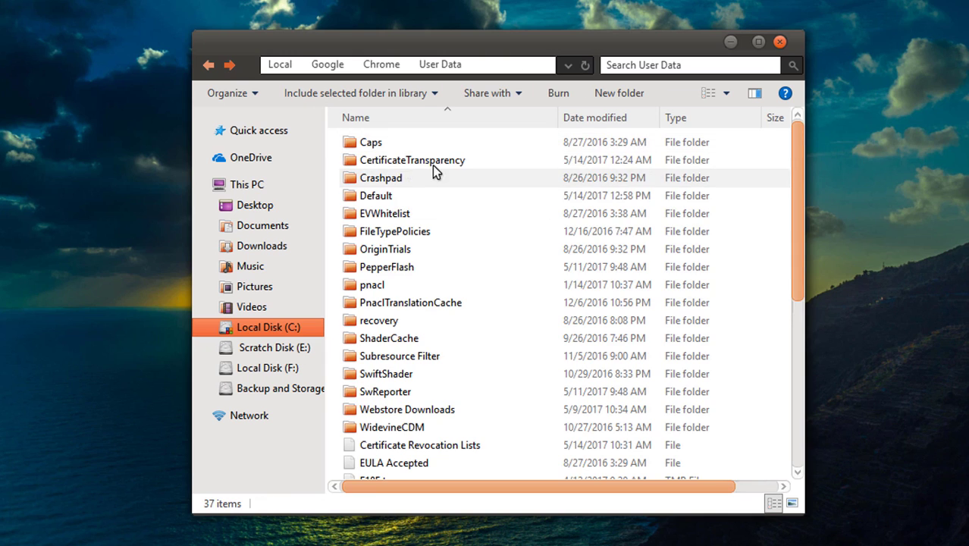
# Rename the Default folder in Chrome's User Data folder as Default.old.
pyautogui.click(388, 195)
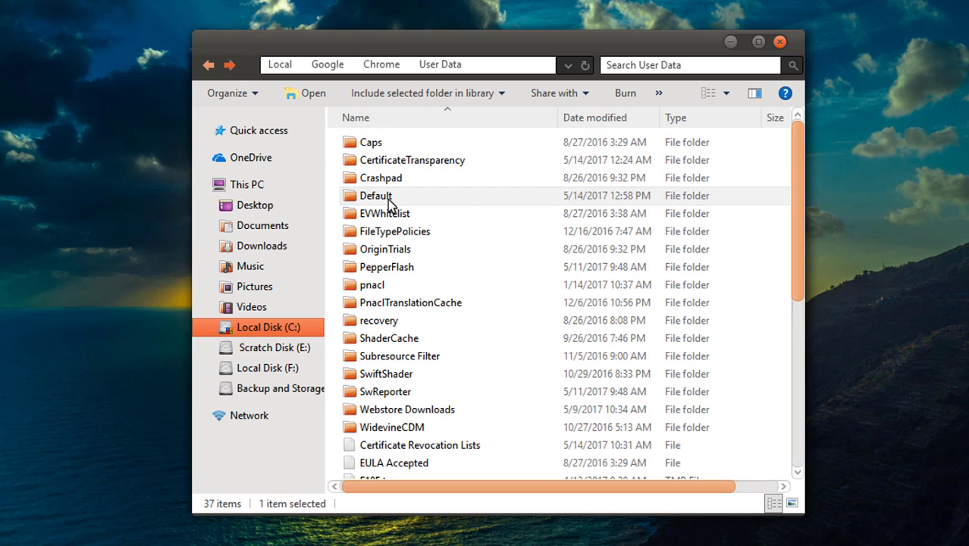
pyautogui.rightClick(389, 199)
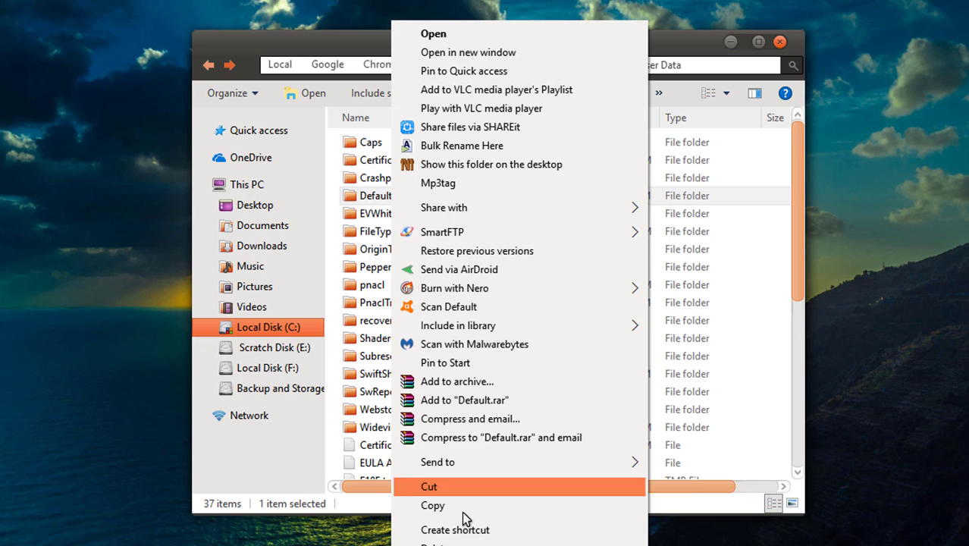
pyautogui.click(467, 531)
pyautogui.click(407, 197)
pyautogui.write('.')
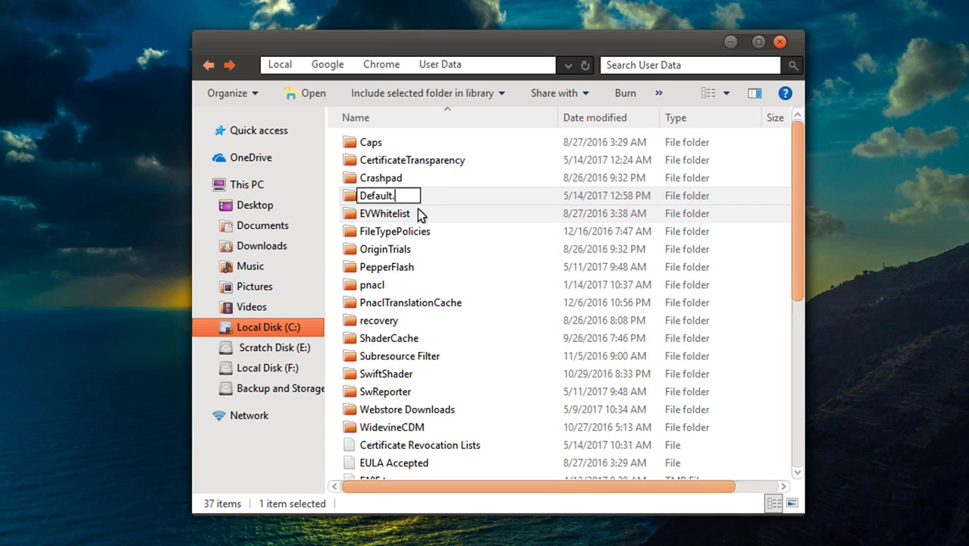
pyautogui.write('old')
pyautogui.press('Return')
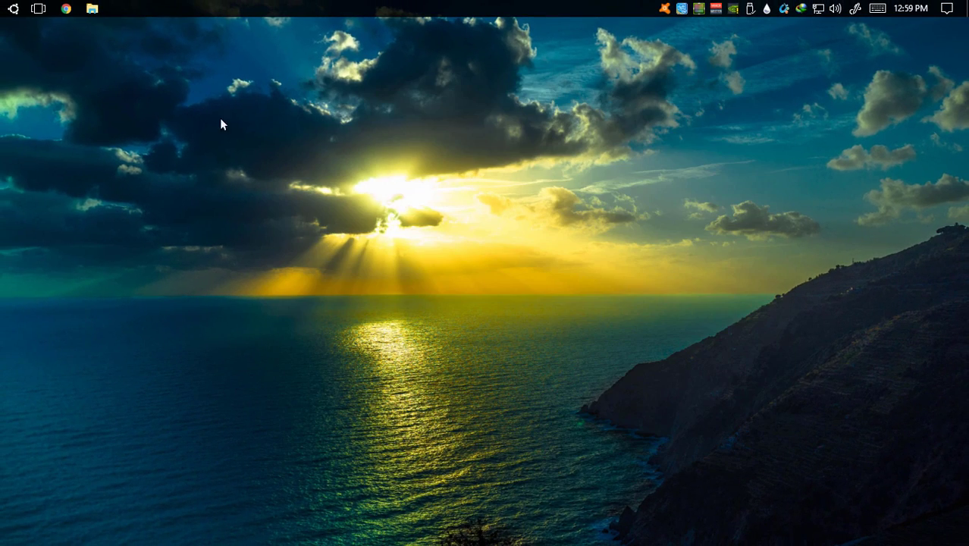
# Launch Chrome to check that it starts with a fresh profile, look at its main menu, and close the browser.
pyautogui.click(66, 8)
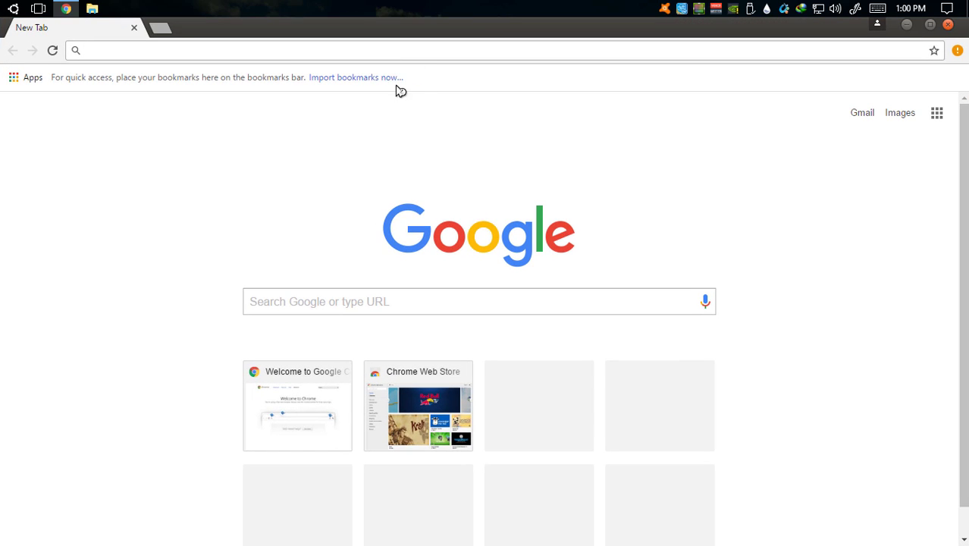
pyautogui.click(957, 50)
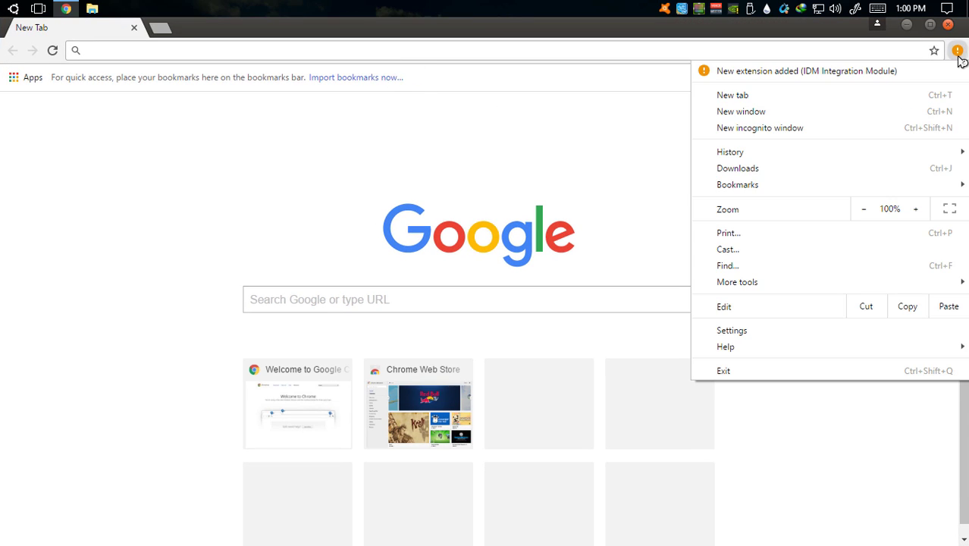
pyautogui.click(957, 50)
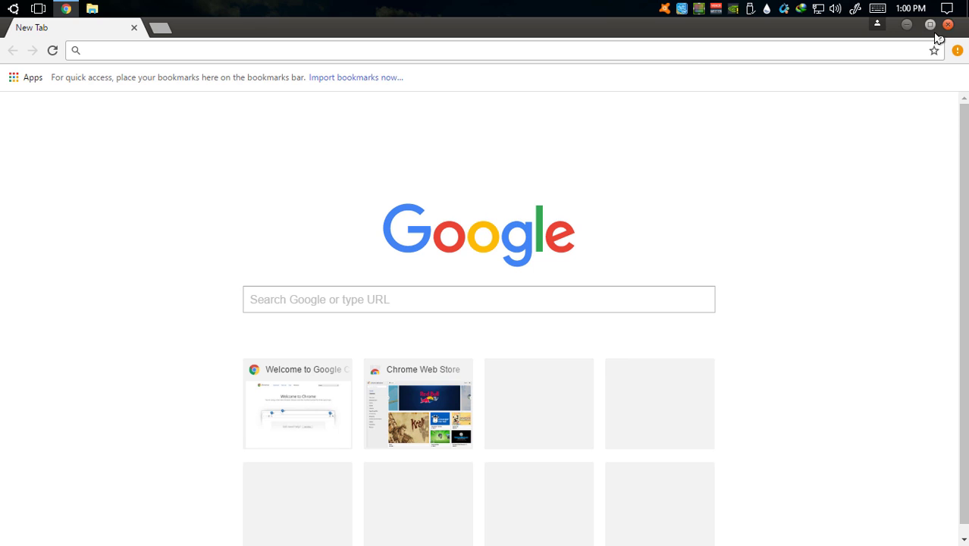
pyautogui.click(948, 25)
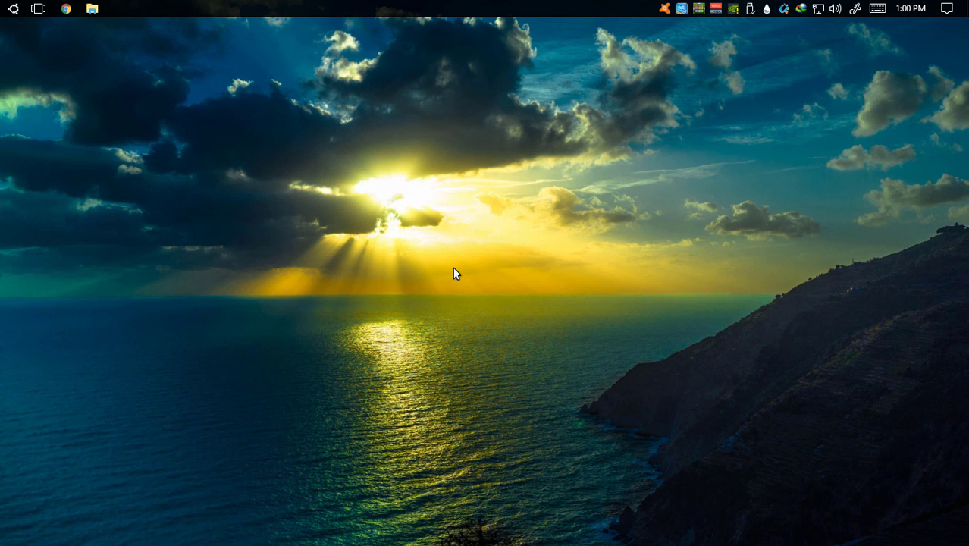